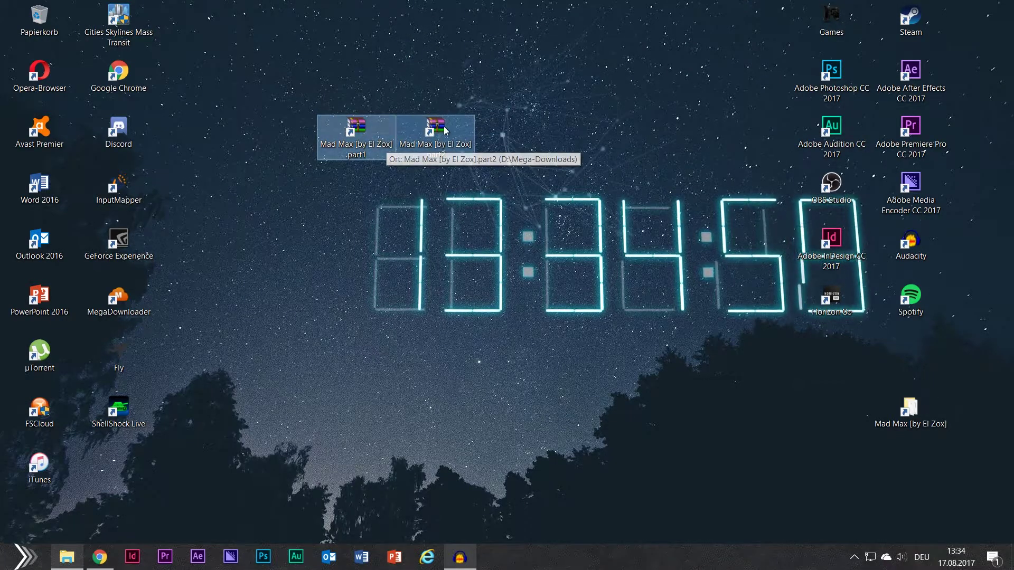
{"action": "right_click", "coordinate": [418, 150]}
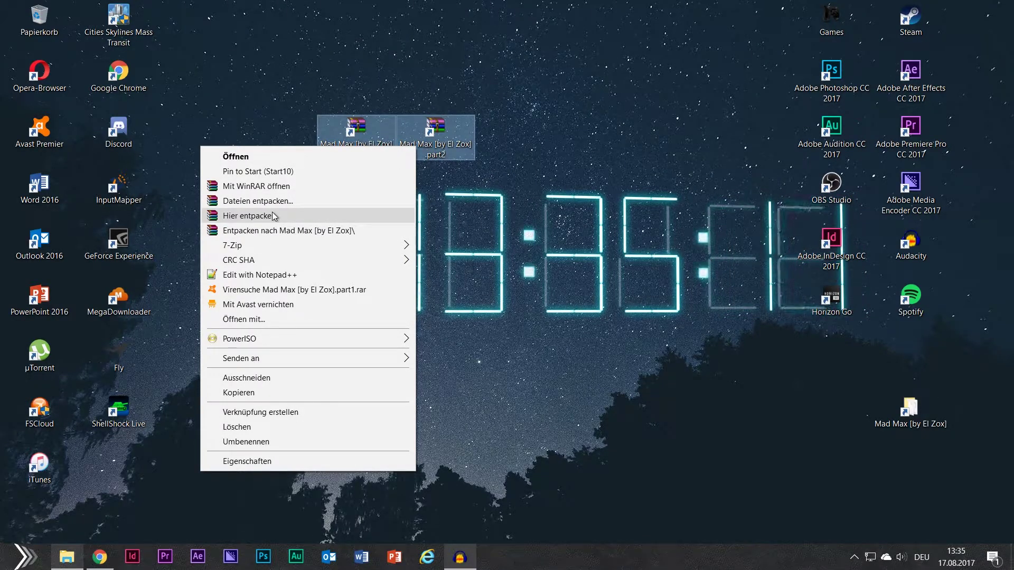
{"action": "mouse_move", "coordinate": [362, 247]}
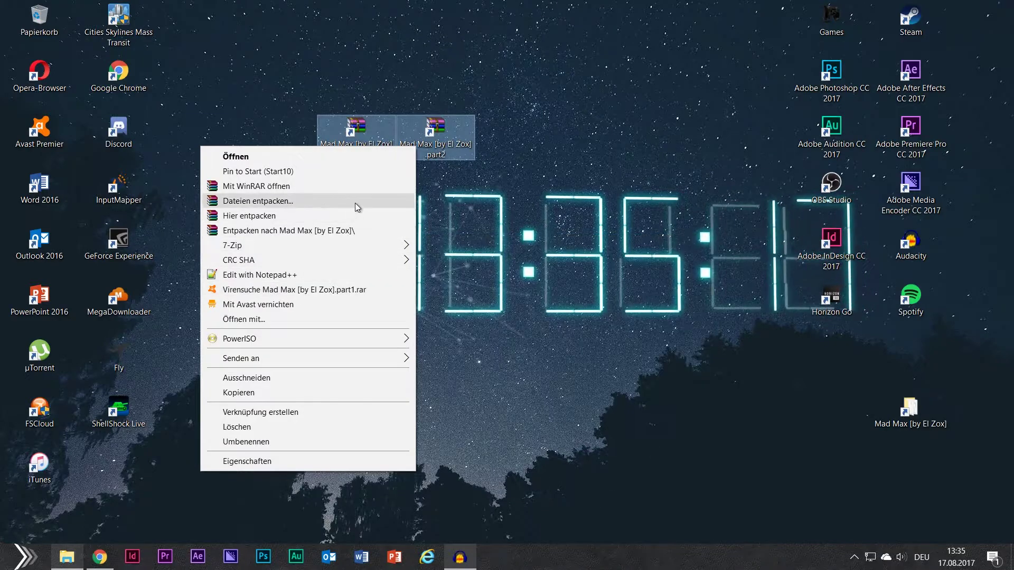
{"action": "left_click", "coordinate": [468, 221]}
Move the two Mad Max archive part shortcuts to the recycle bin and put the Mad Max [by El Zox] folder shortcut in their place.
{"action": "left_click_drag", "start_coordinate": [909, 409], "coordinate": [365, 259]}
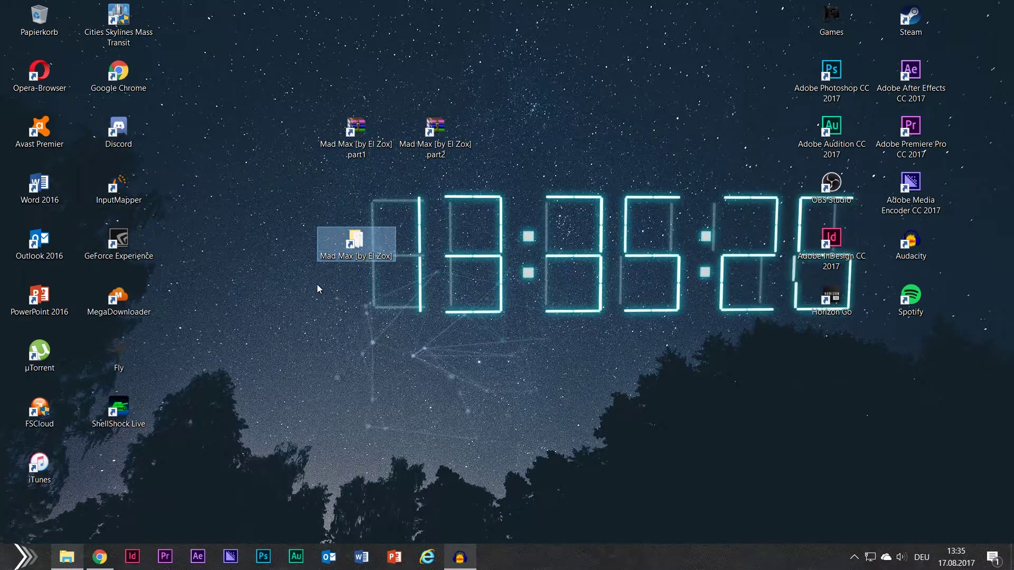
{"action": "left_click_drag", "start_coordinate": [287, 109], "coordinate": [447, 145]}
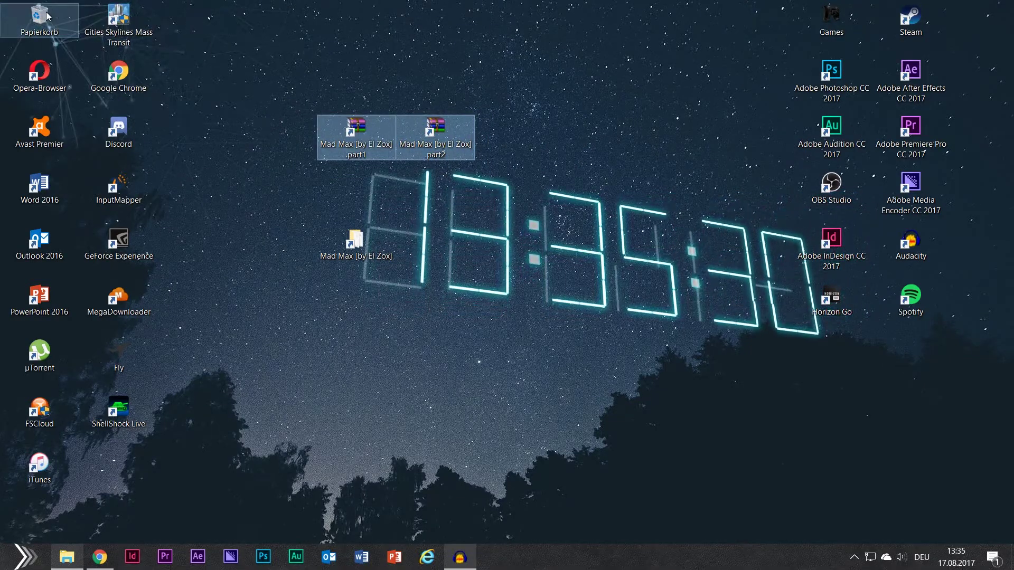
{"action": "left_click_drag", "start_coordinate": [47, 16], "coordinate": [46, 17]}
{"action": "left_click_drag", "start_coordinate": [352, 244], "coordinate": [313, 144]}
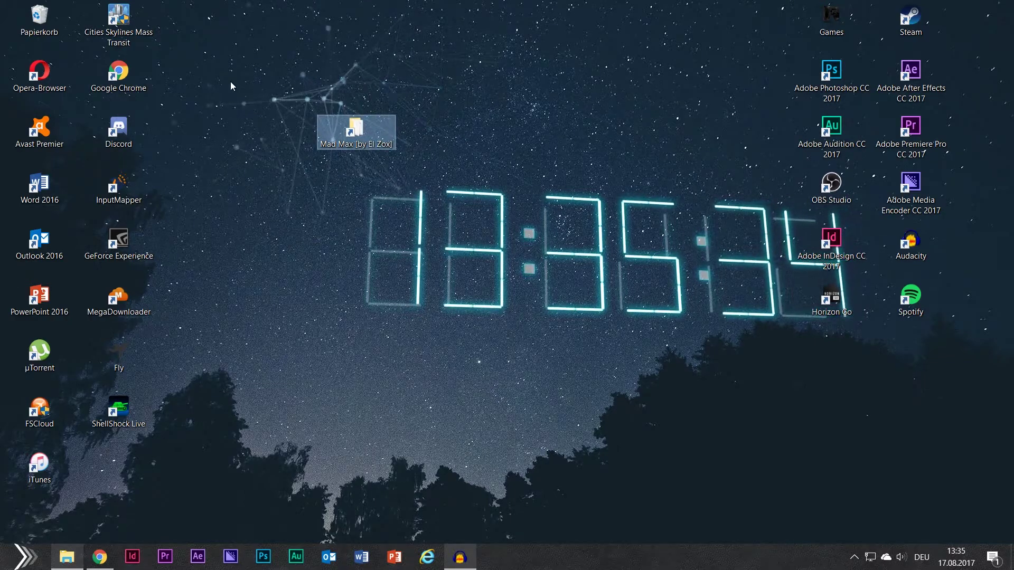
{"action": "double_click", "coordinate": [357, 133]}
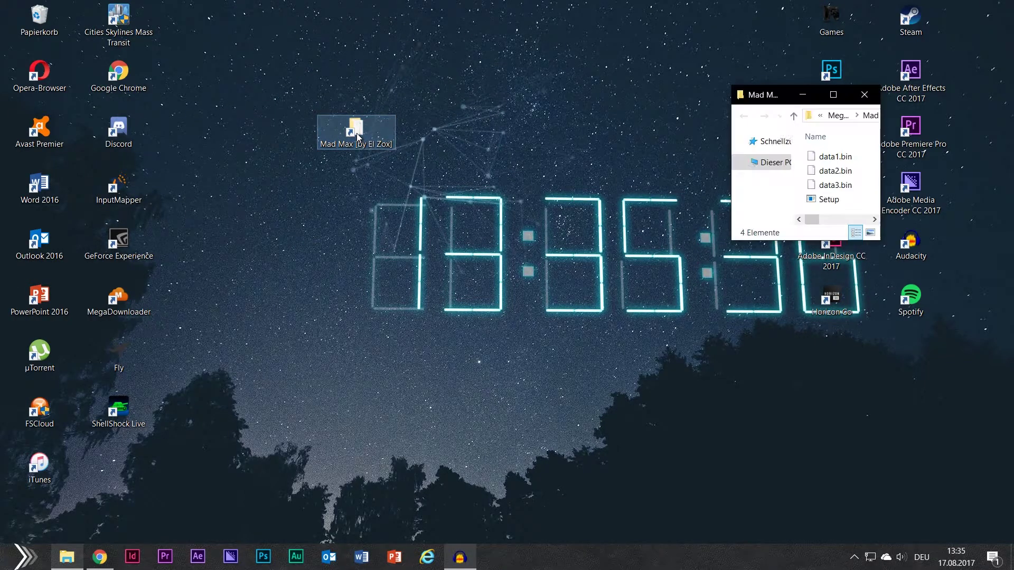
{"action": "left_click", "coordinate": [832, 98]}
{"action": "left_click", "coordinate": [948, 6]}
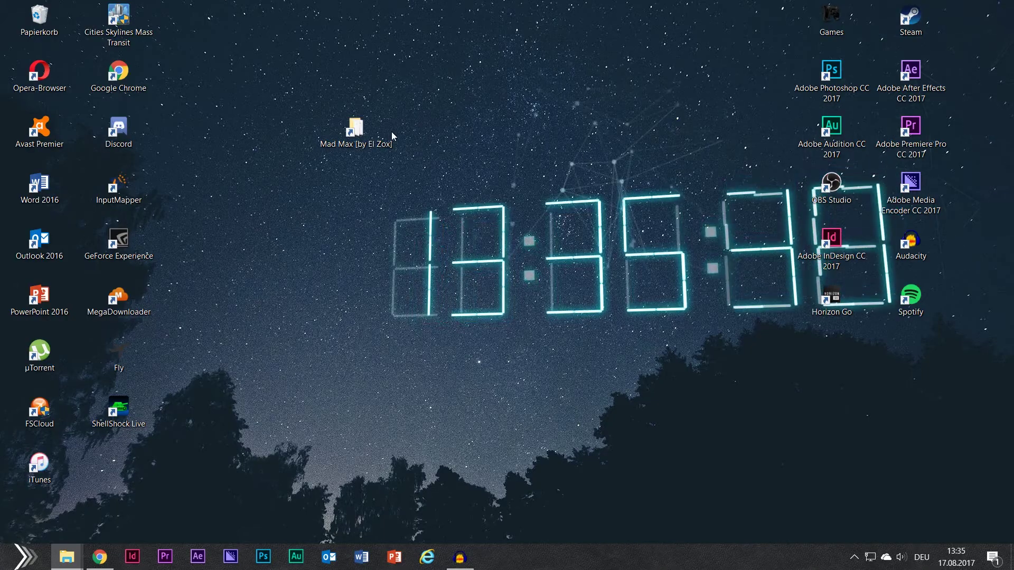
Run Setup from the Mad Max [by El Zox] folder and allow it to make changes to the device.
{"action": "left_click", "coordinate": [360, 125]}
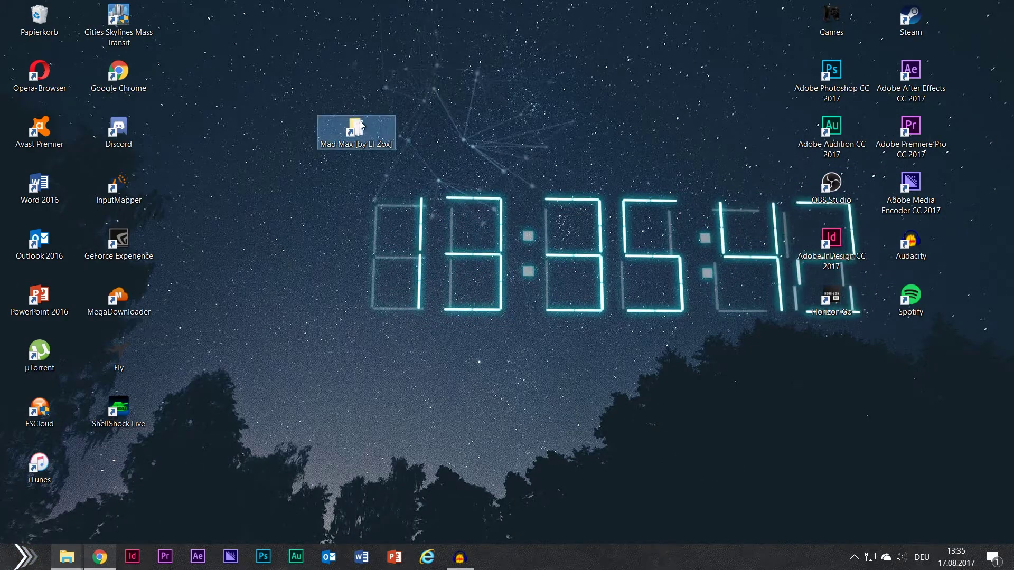
{"action": "double_click", "coordinate": [360, 125]}
{"action": "left_click", "coordinate": [831, 93]}
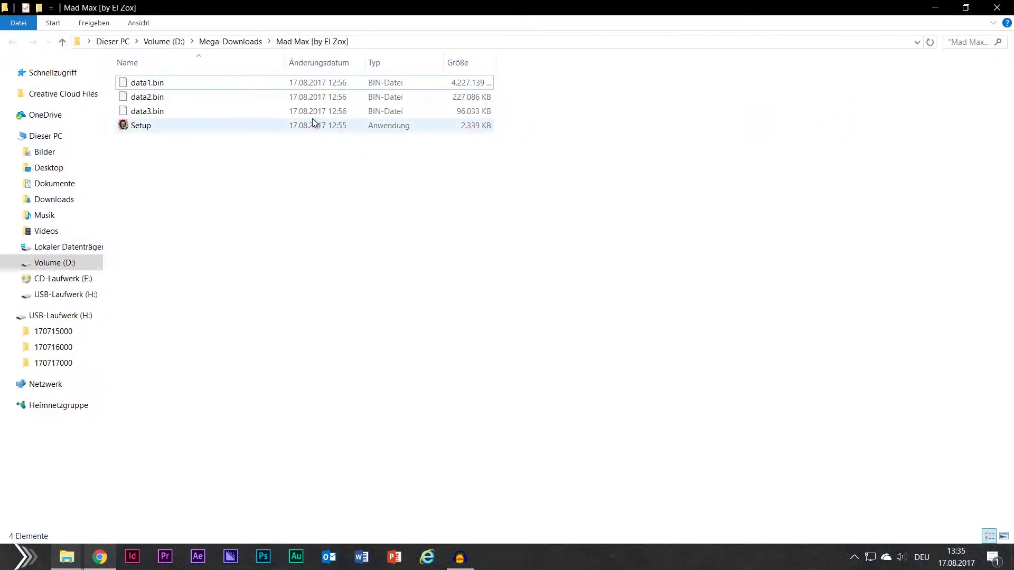
{"action": "double_click", "coordinate": [192, 125]}
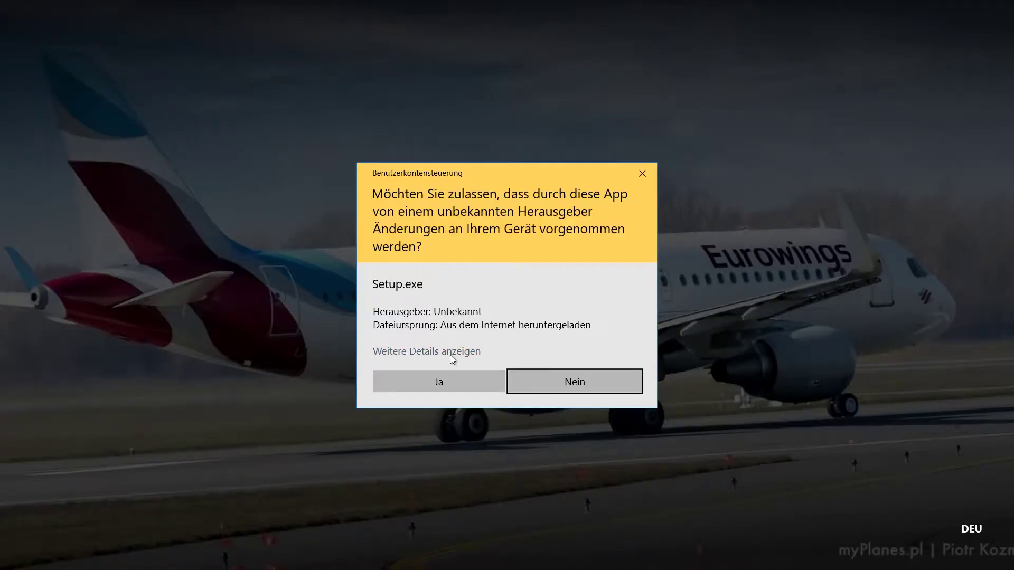
{"action": "left_click", "coordinate": [472, 380]}
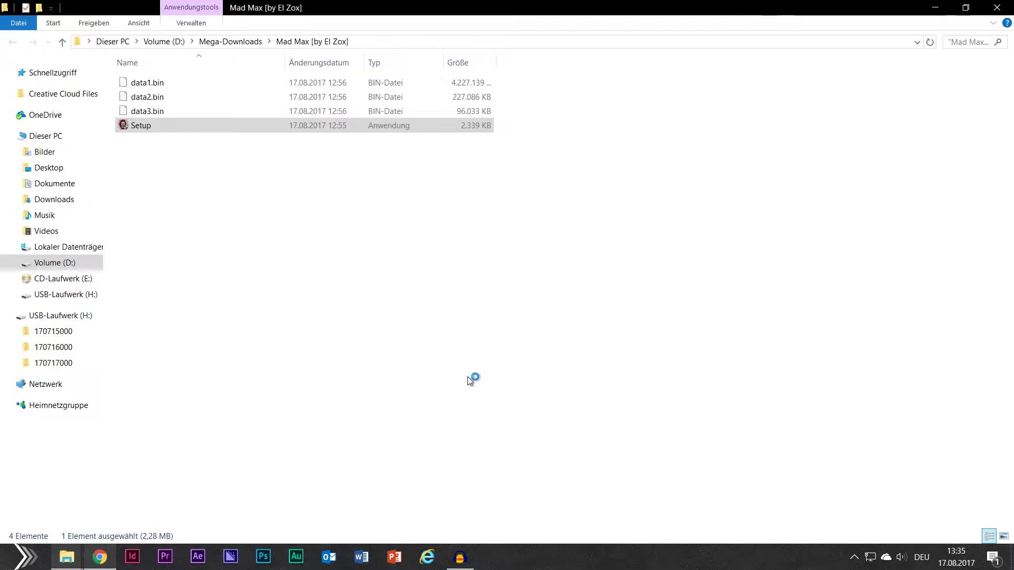
Choose English as the installer language and continue past the welcome page.
{"action": "left_click", "coordinate": [505, 281]}
{"action": "left_click", "coordinate": [484, 294]}
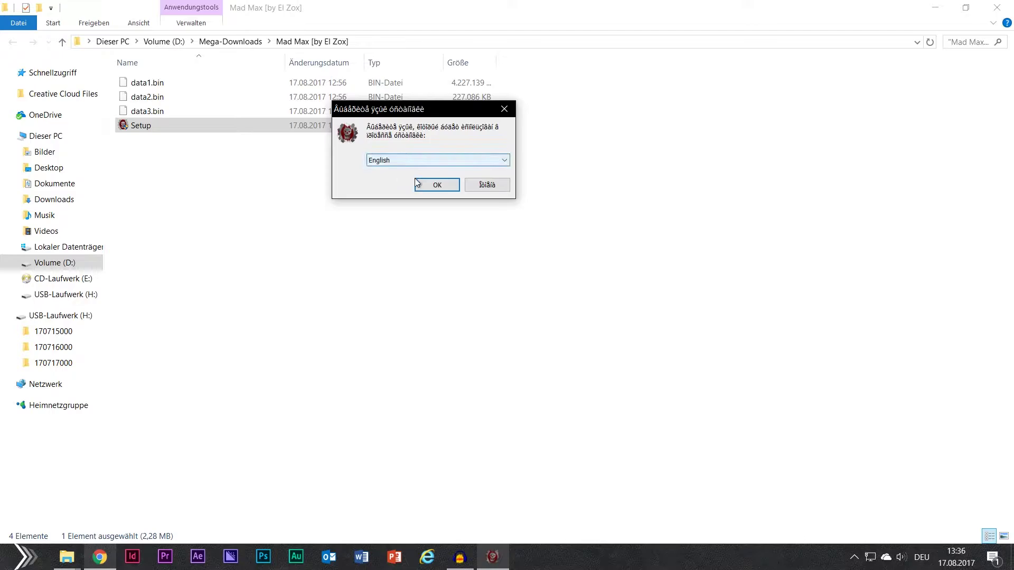
{"action": "left_click", "coordinate": [436, 185]}
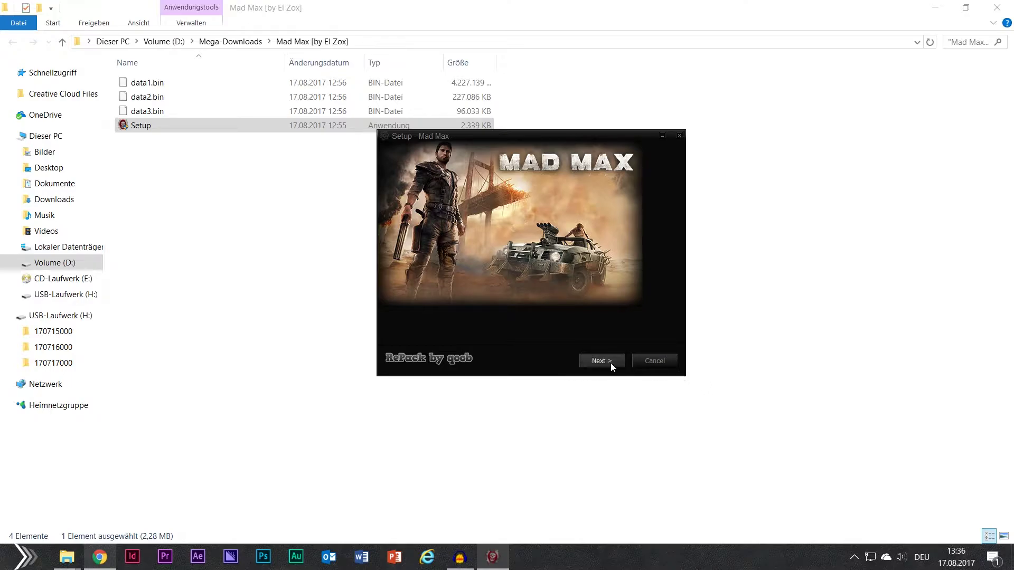
{"action": "left_click", "coordinate": [610, 362]}
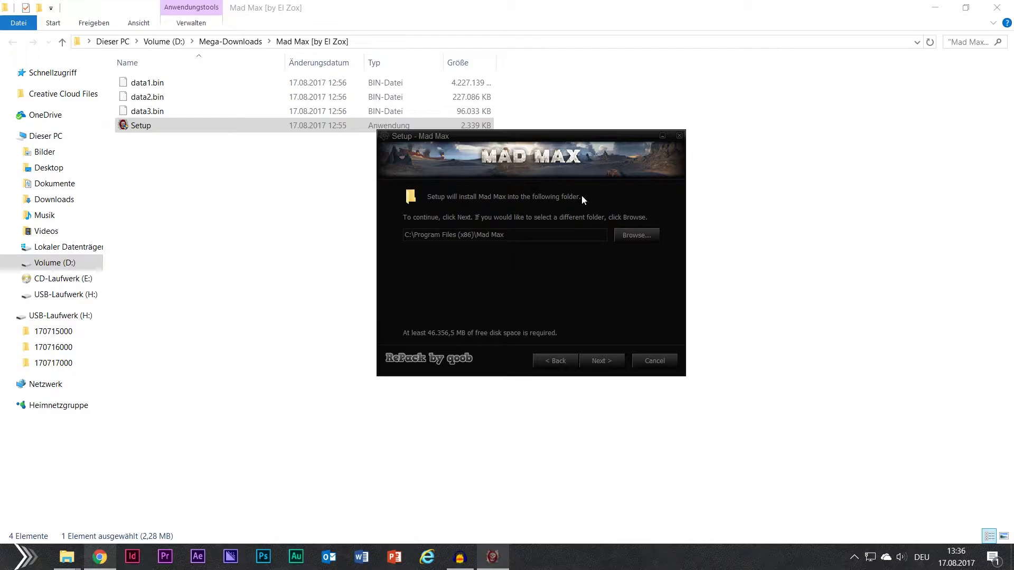
Set the installation folder to D:\Games\Mad Max and continue to the component selection.
{"action": "left_click", "coordinate": [619, 236]}
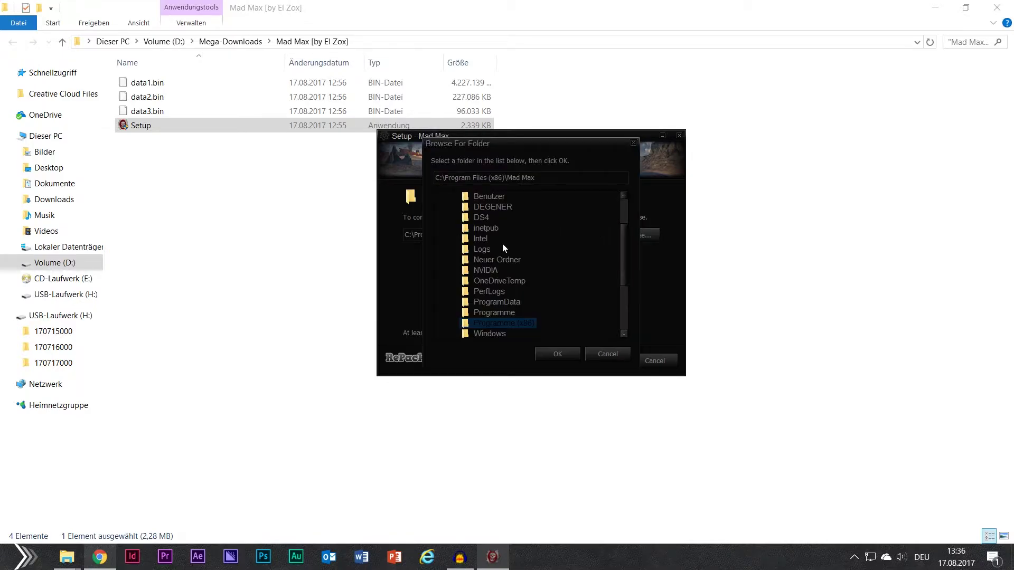
{"action": "scroll", "coordinate": [503, 243], "scroll_direction": "down", "scroll_amount": 3}
{"action": "left_click", "coordinate": [486, 262]}
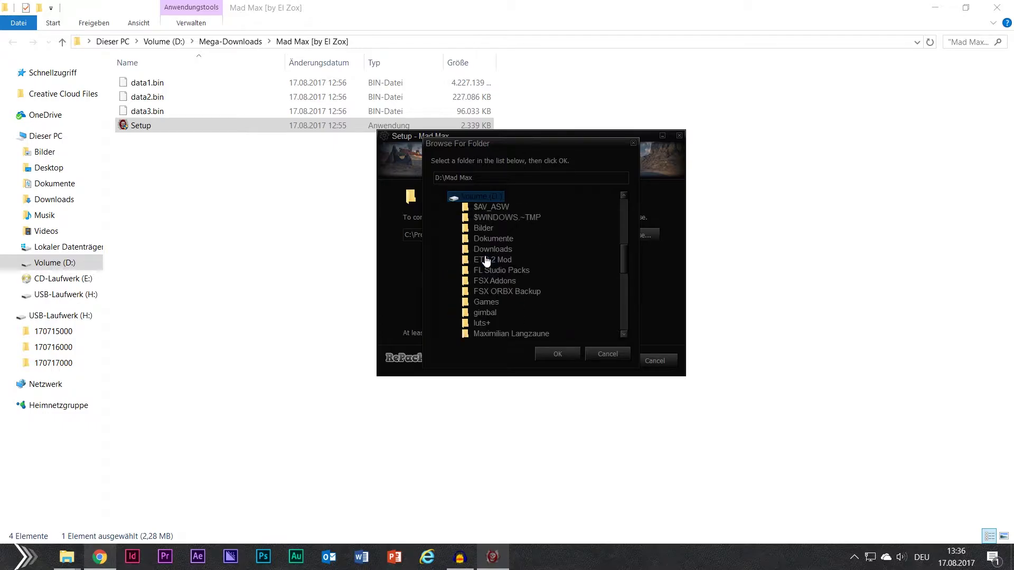
{"action": "left_click", "coordinate": [492, 304]}
{"action": "left_click", "coordinate": [560, 358]}
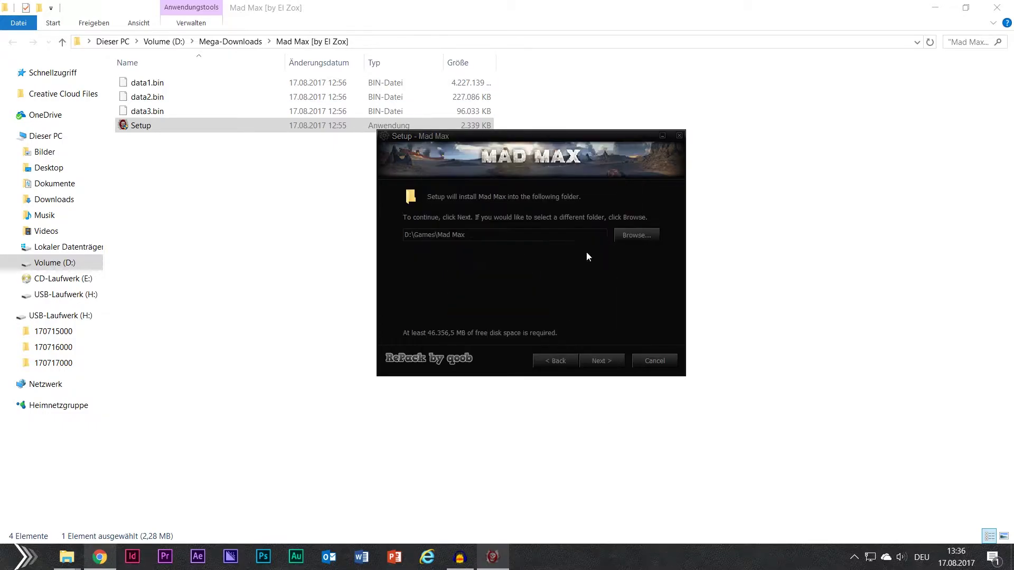
{"action": "left_click", "coordinate": [614, 361]}
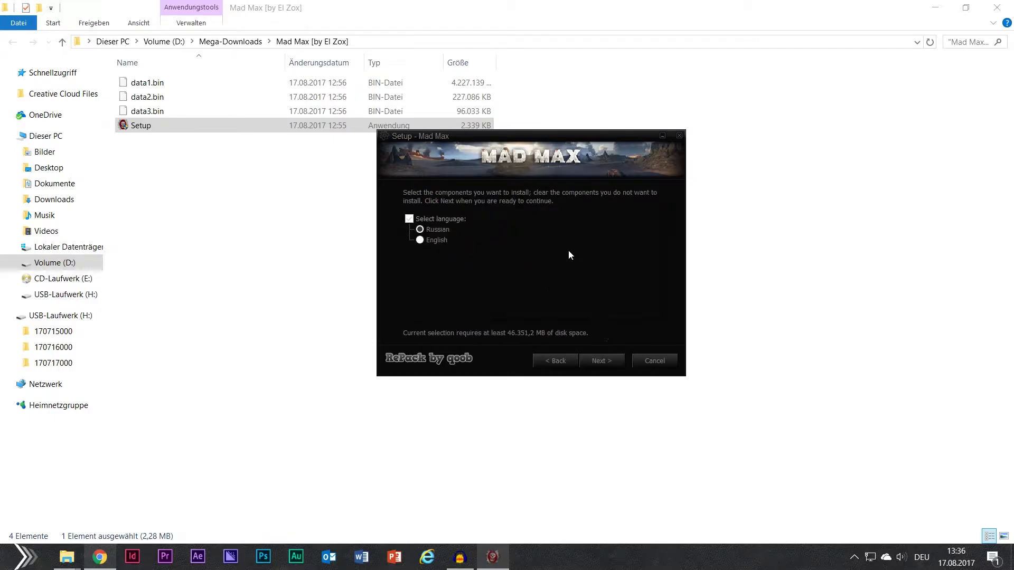
Select English as the game language component and accept Mad Max as the Start Menu folder.
{"action": "left_click", "coordinate": [422, 241]}
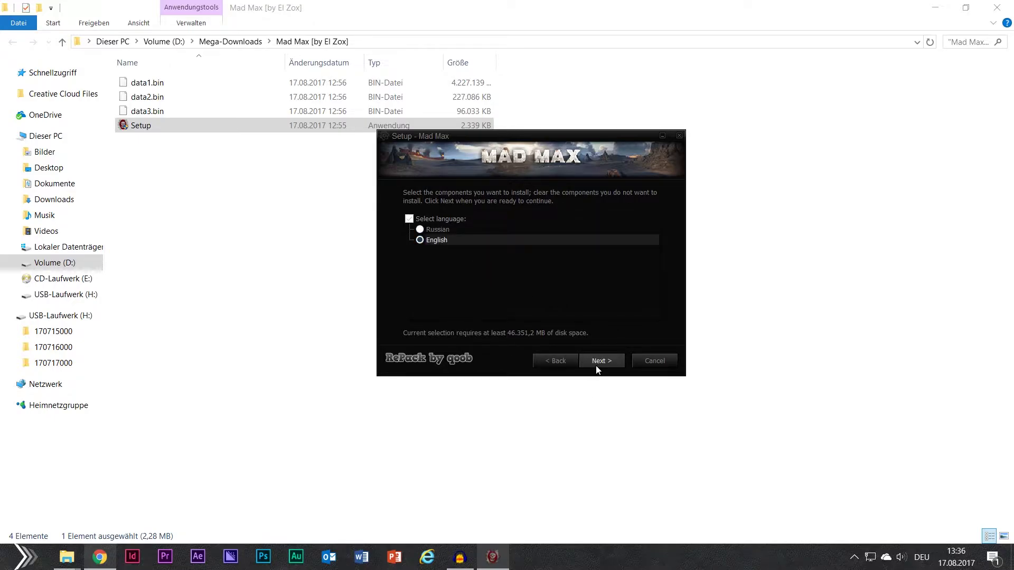
{"action": "left_click", "coordinate": [609, 360]}
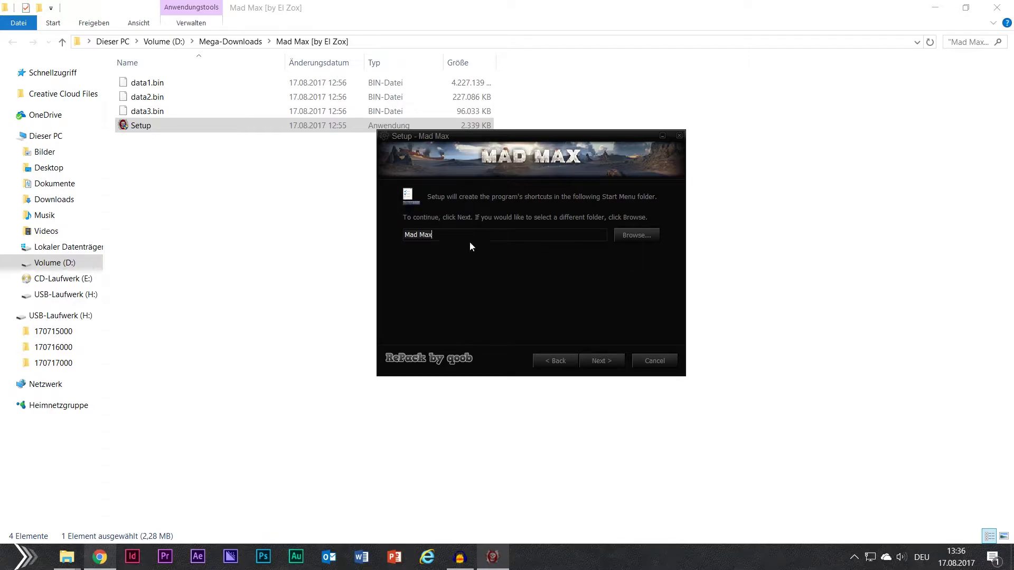
{"action": "left_click", "coordinate": [606, 365]}
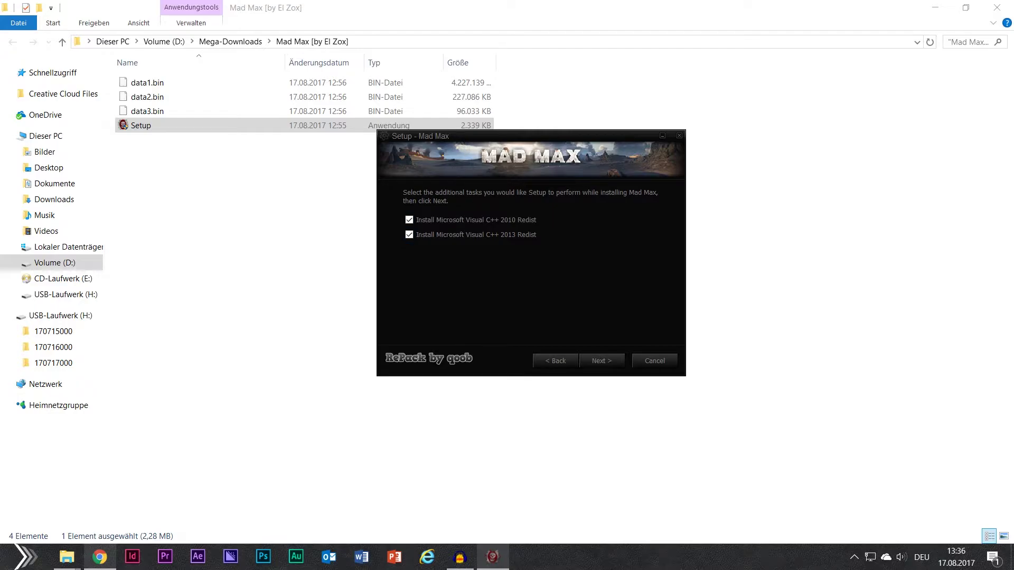
Install the game without the Microsoft Visual C++ 2010 and 2013 Redist tasks and finish the setup.
{"action": "left_click_drag", "start_coordinate": [463, 138], "coordinate": [461, 84]}
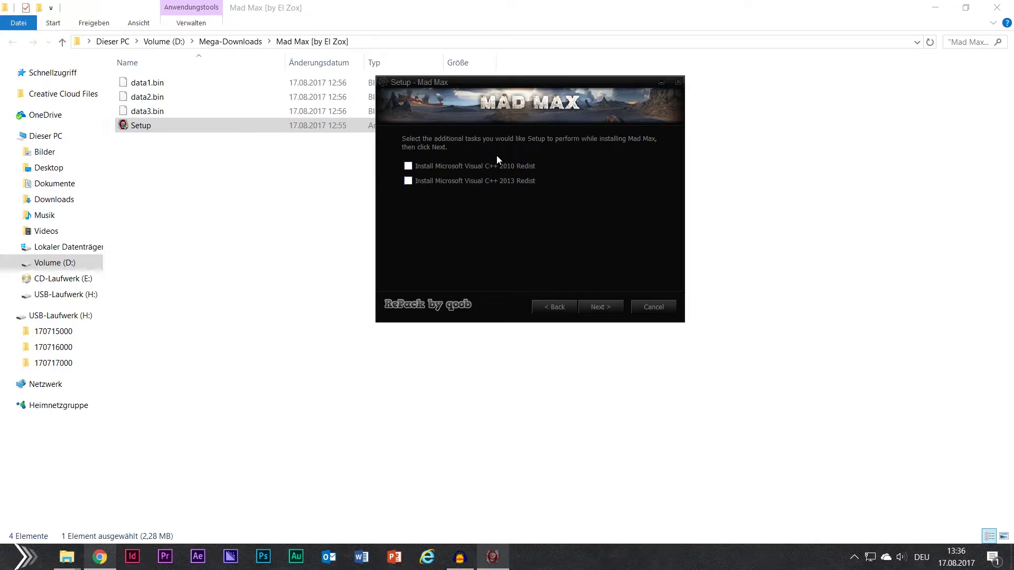
{"action": "key", "text": "Return"}
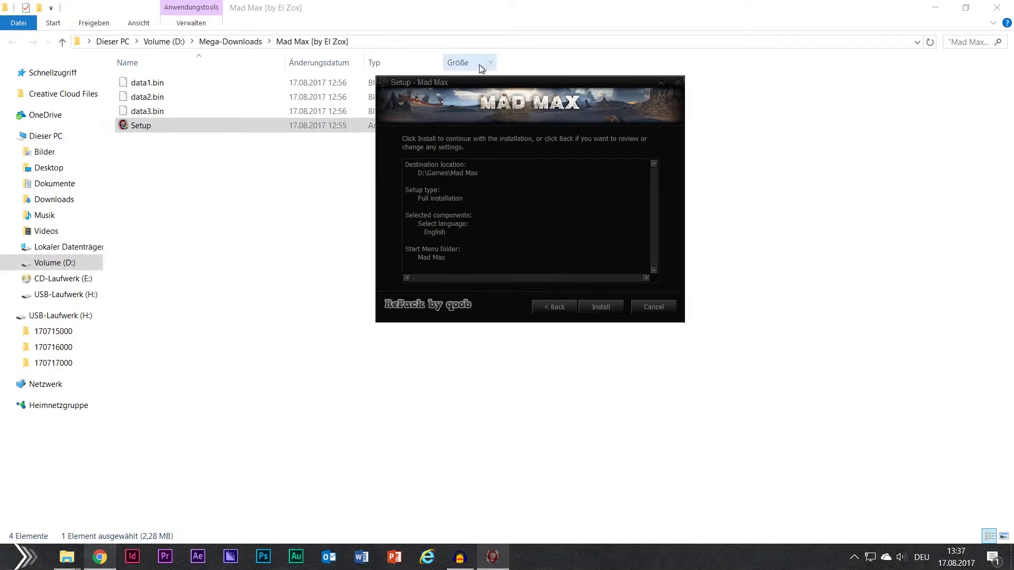
{"action": "left_click", "coordinate": [600, 309]}
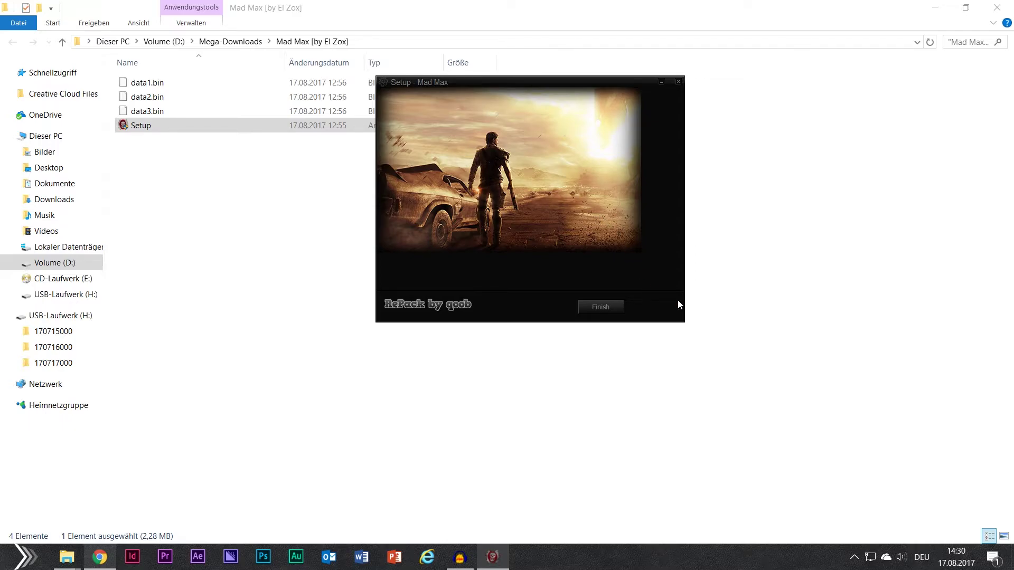
{"action": "left_click", "coordinate": [604, 309]}
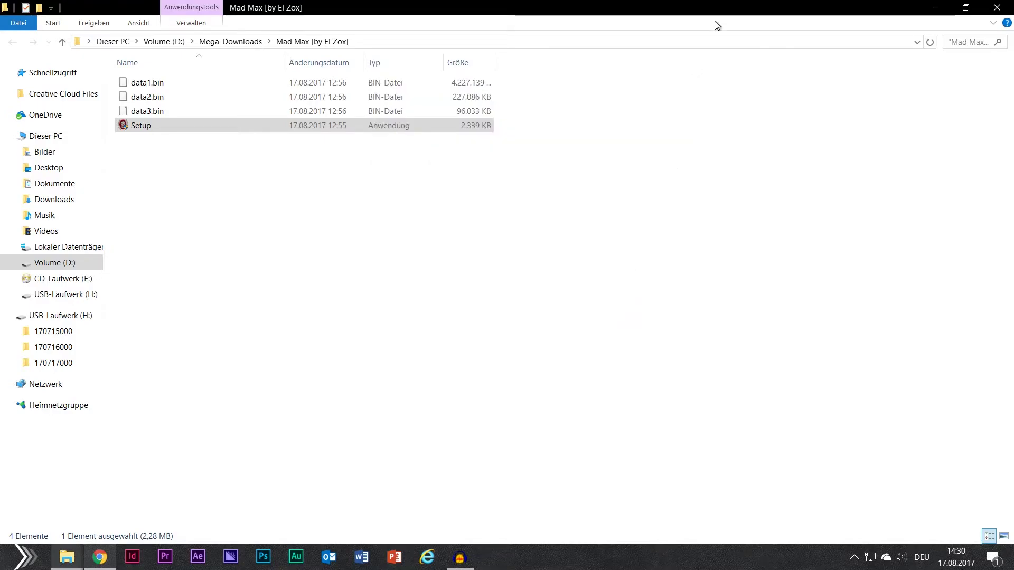
Minimize the folder window and move the new Mad Max desktop shortcut below the Mad Max [by El Zox] folder shortcut.
{"action": "left_click", "coordinate": [936, 8]}
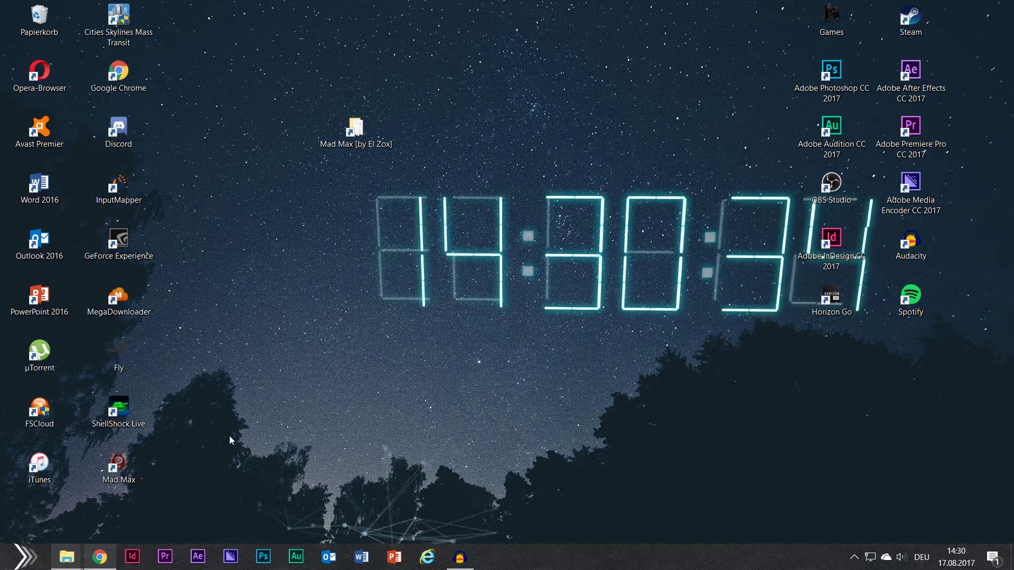
{"action": "left_click_drag", "start_coordinate": [125, 454], "coordinate": [353, 348]}
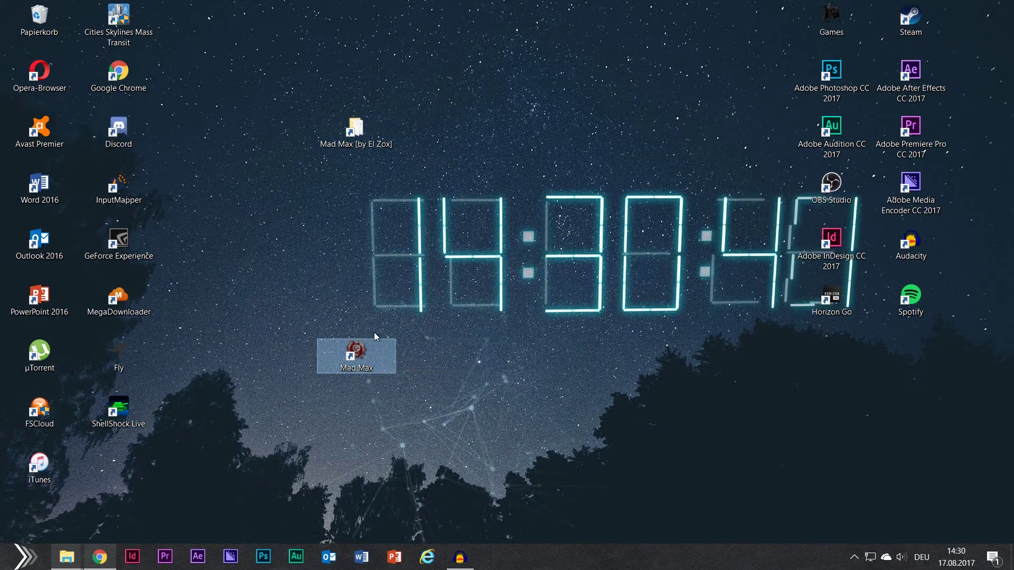
Open the file location of the Mad Max shortcut and launch the MadMax application from that folder.
{"action": "right_click", "coordinate": [362, 359]}
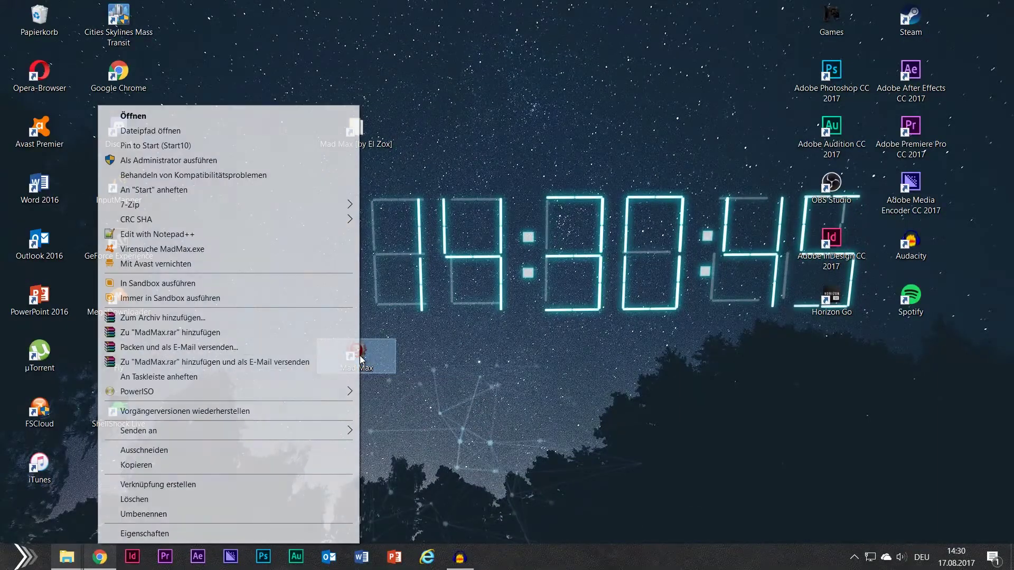
{"action": "left_click", "coordinate": [268, 135]}
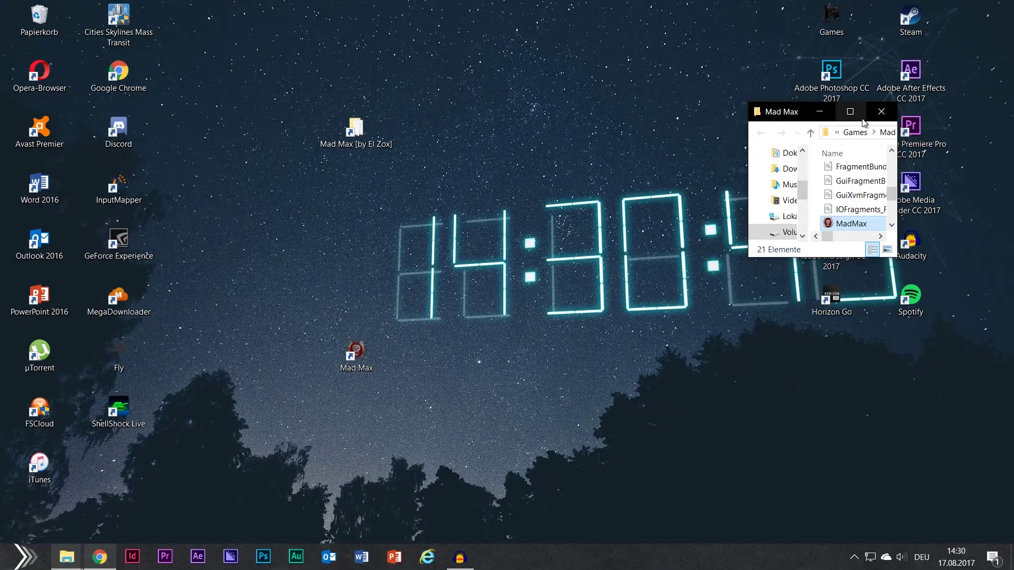
{"action": "left_click", "coordinate": [850, 111]}
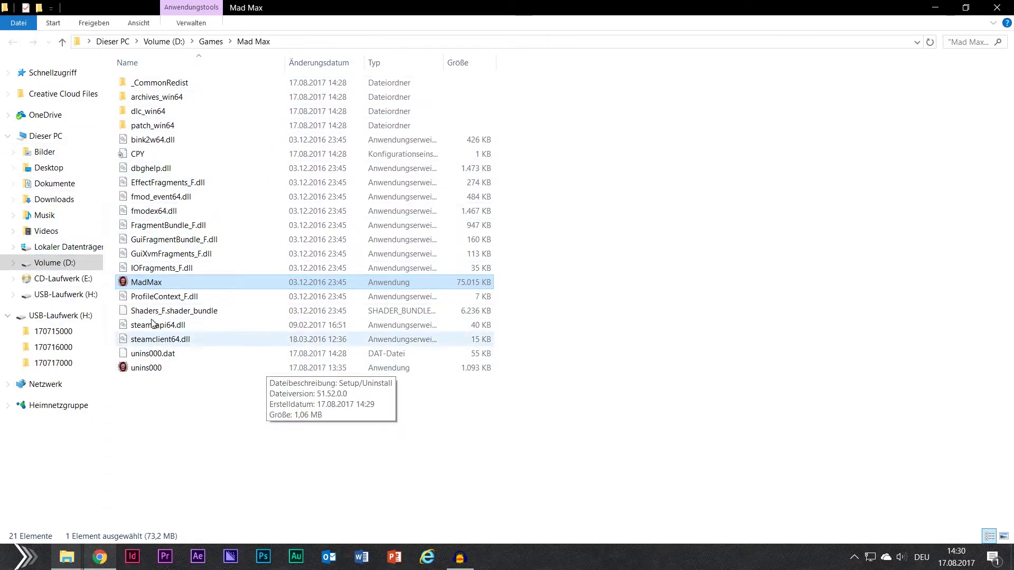
{"action": "double_click", "coordinate": [147, 282]}
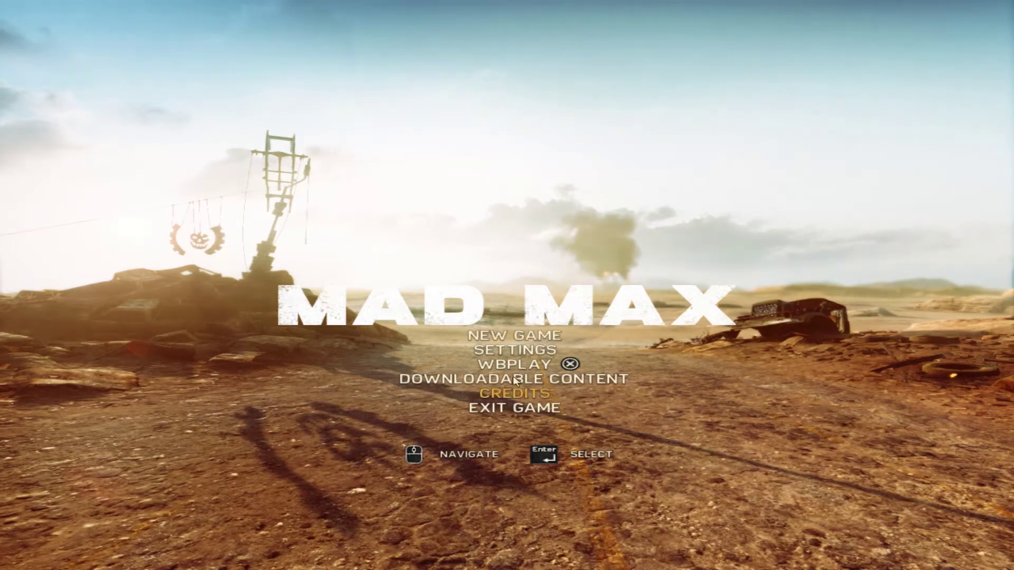
Examine the game's controller and audio settings, then return to the main menu.
{"action": "scroll", "coordinate": [867, 268], "scroll_direction": "down", "scroll_amount": 1}
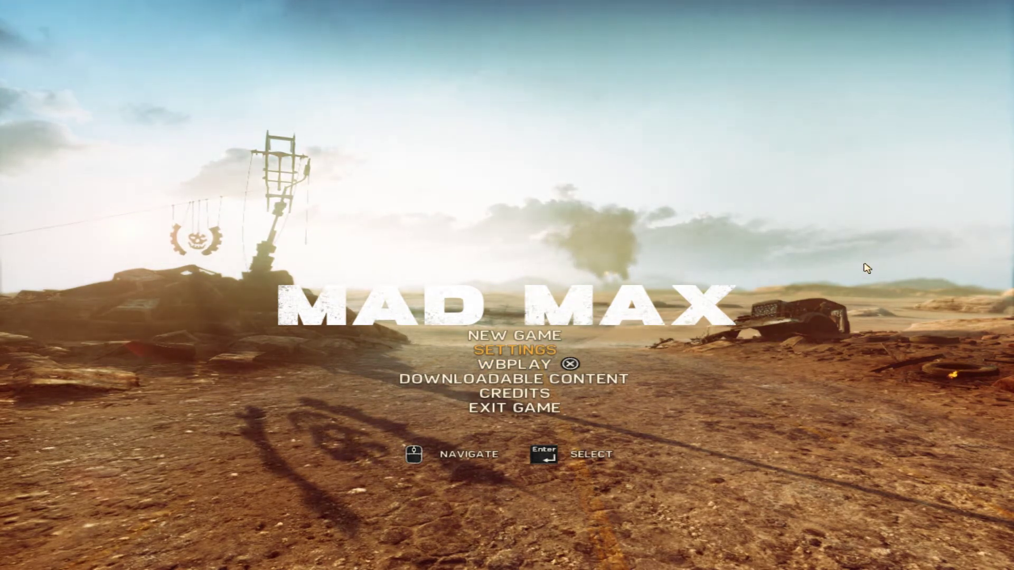
{"action": "left_click", "coordinate": [526, 353]}
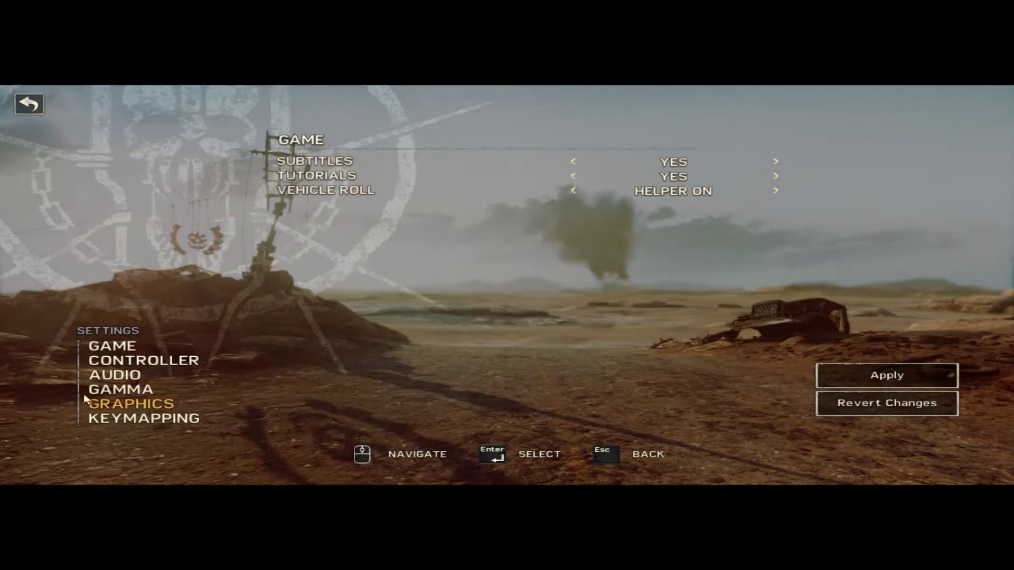
{"action": "left_click", "coordinate": [137, 364]}
{"action": "left_click", "coordinate": [131, 381]}
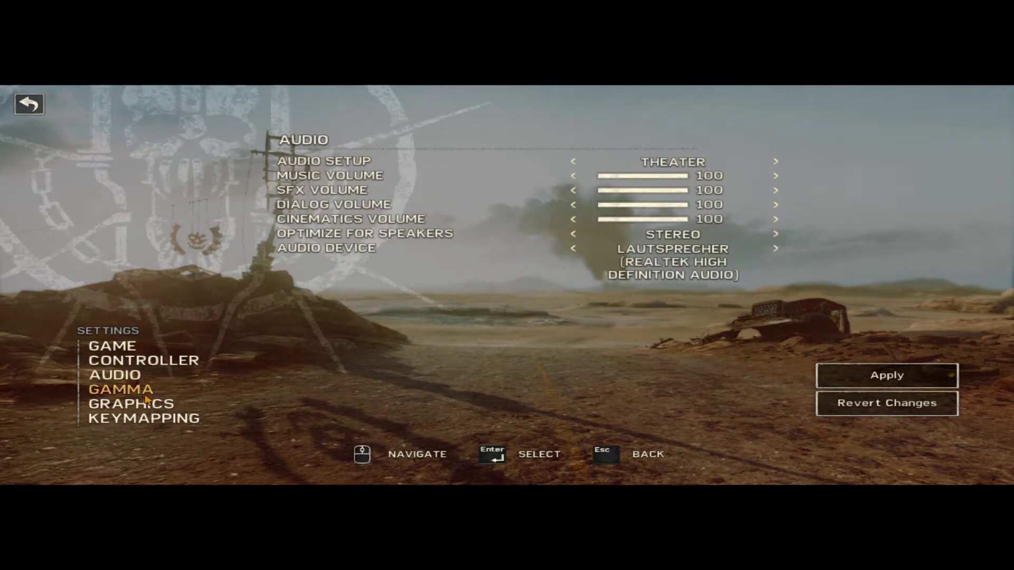
{"action": "key", "text": "Escape"}
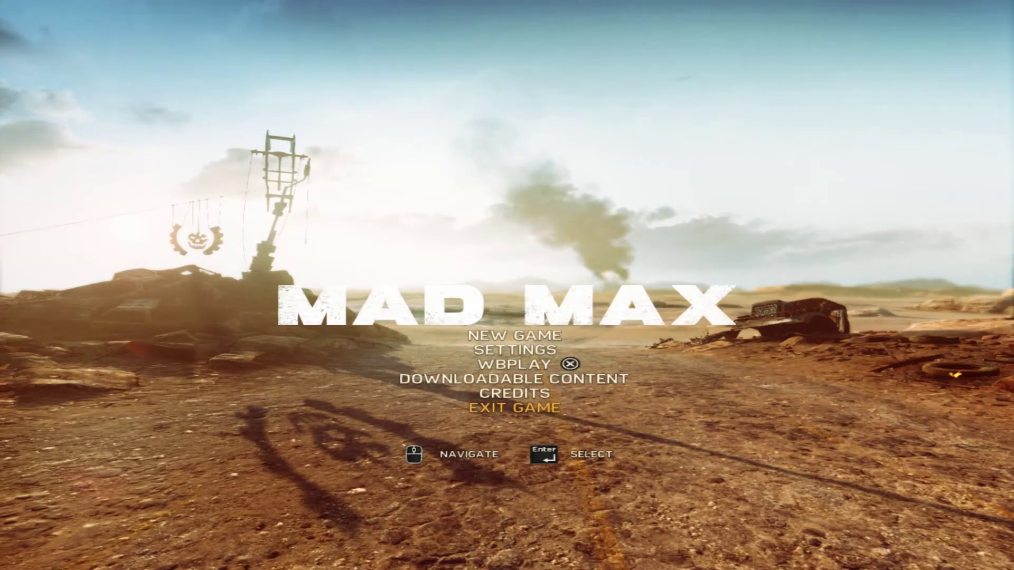
Exit the game and open the CPY configuration file from the Mad Max folder in Notepad++.
{"action": "key", "text": "Return"}
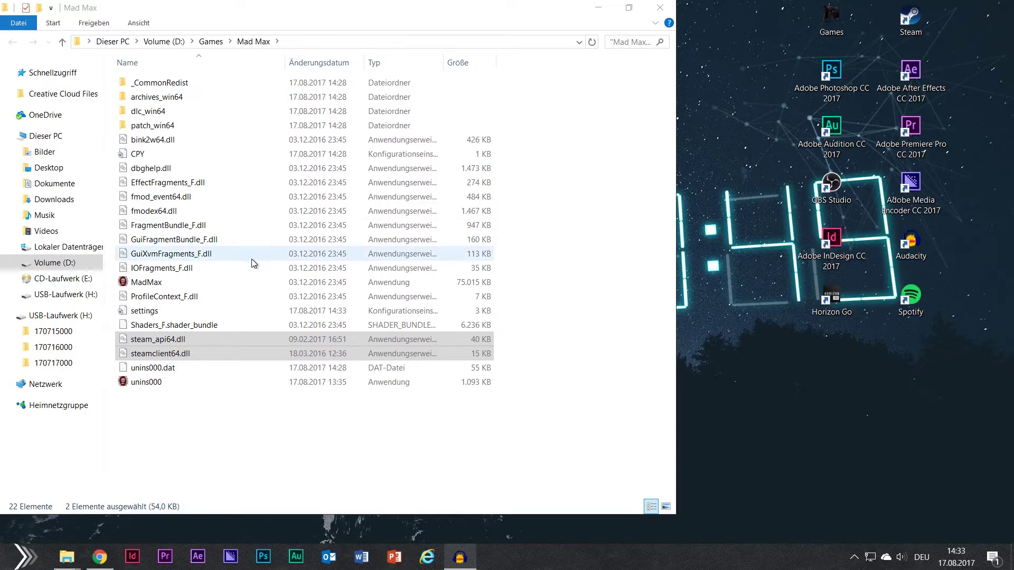
{"action": "left_click", "coordinate": [264, 425]}
{"action": "double_click", "coordinate": [138, 153]}
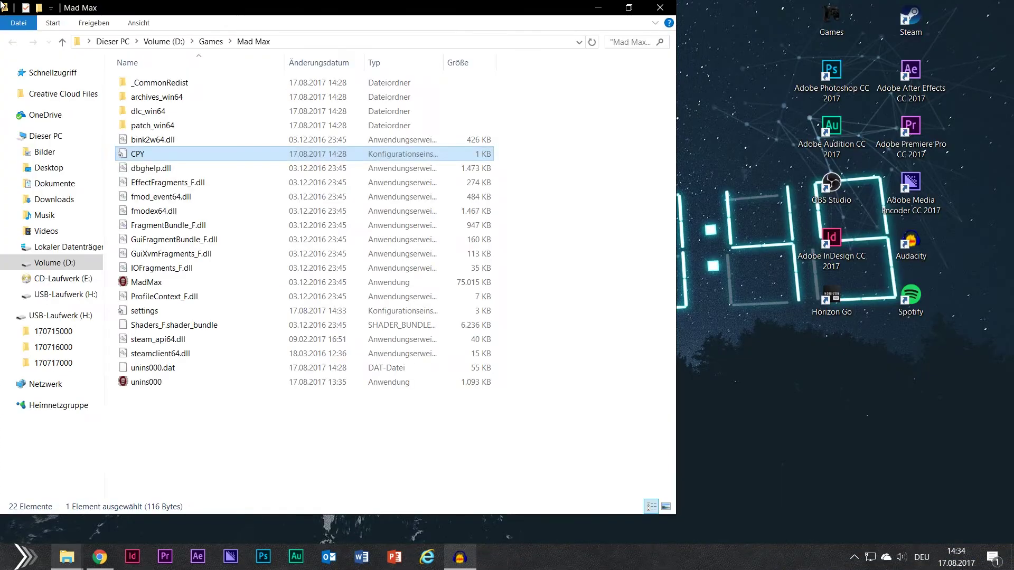
{"action": "right_click", "coordinate": [148, 157]}
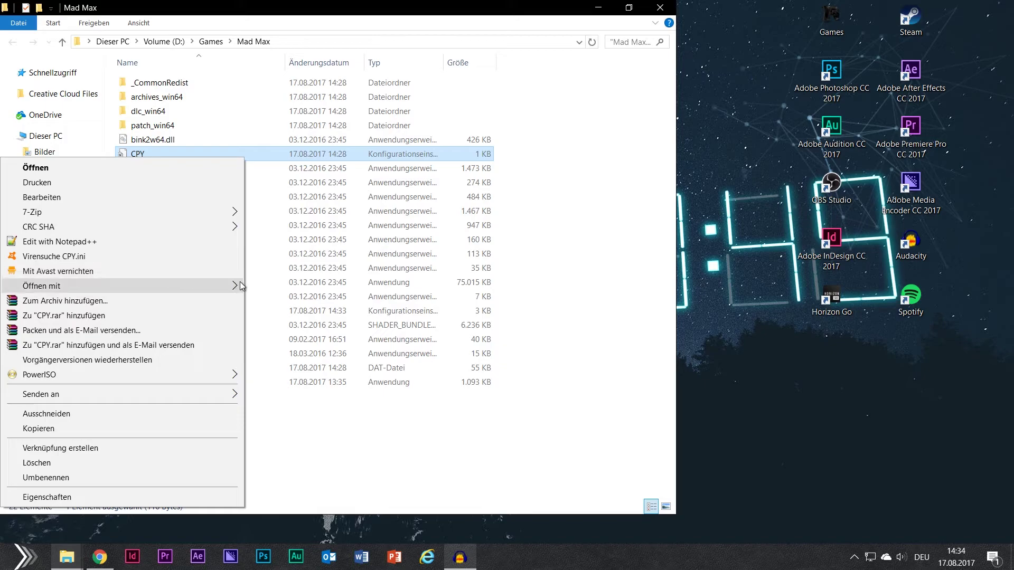
{"action": "left_click", "coordinate": [197, 240]}
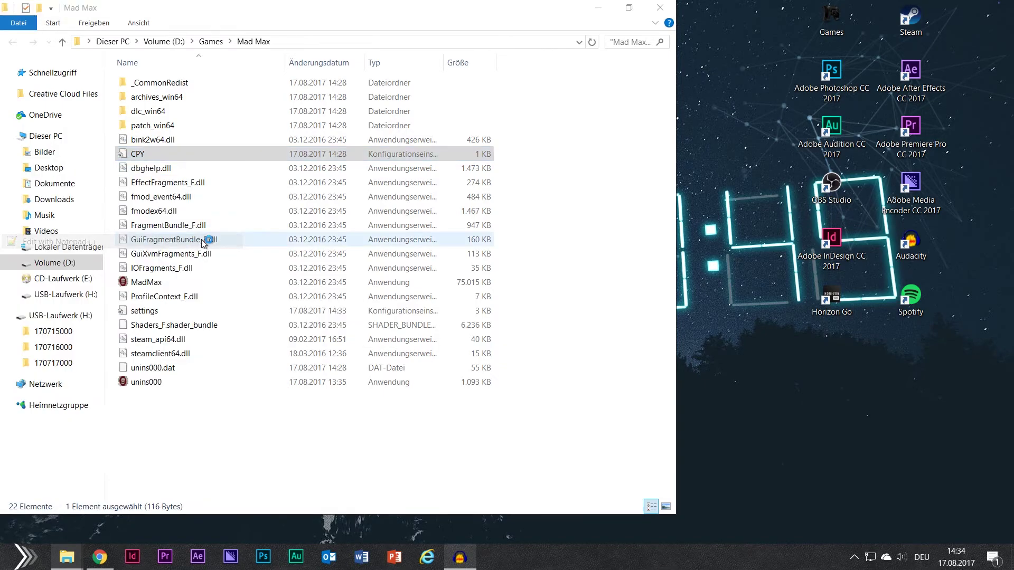
Set Language to german and PlayerName to El Zox in the Settings section of CPY.ini.
{"action": "left_click_drag", "start_coordinate": [122, 78], "coordinate": [109, 78]}
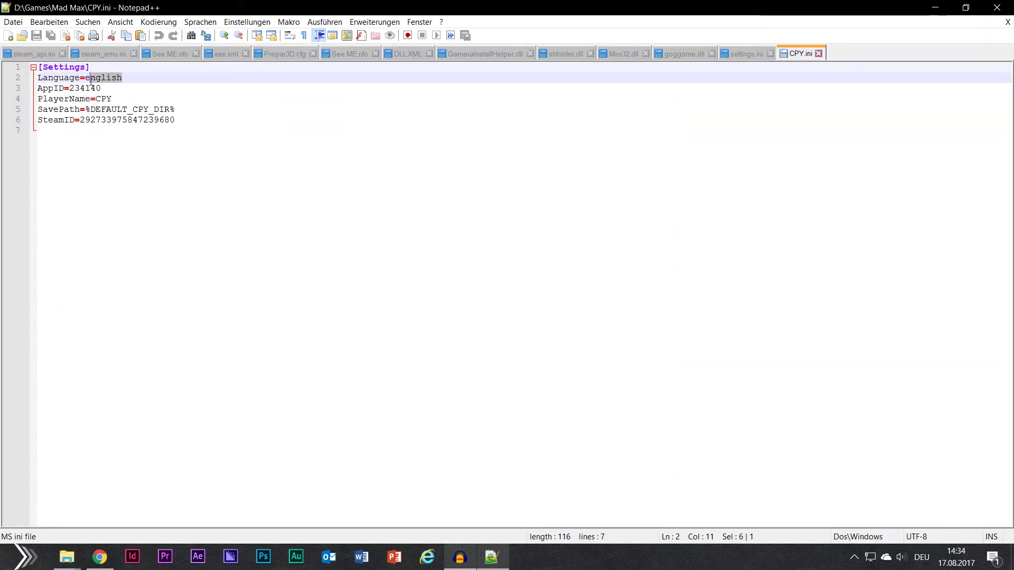
{"action": "key", "text": "BackSpace"}
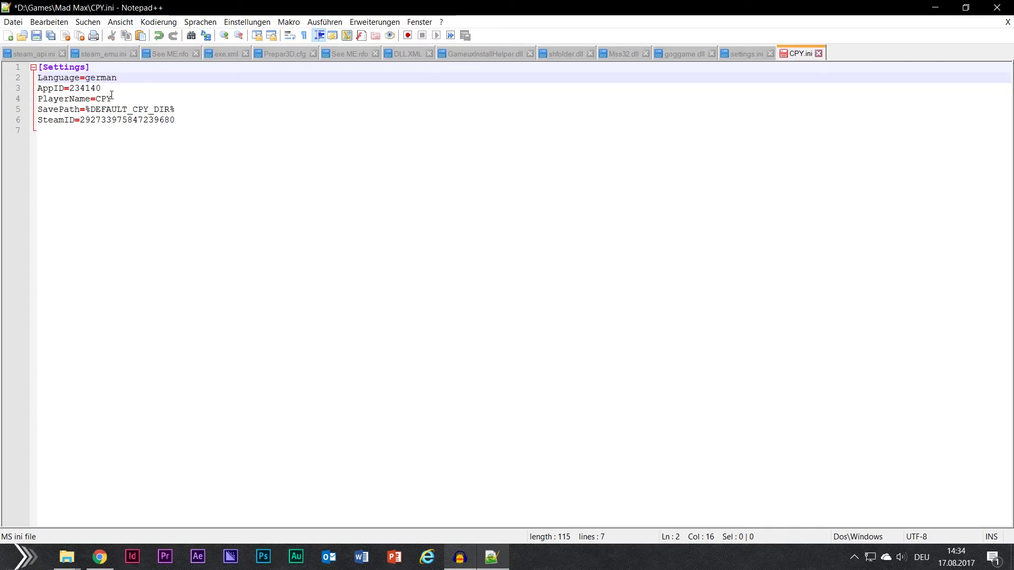
{"action": "left_click_drag", "start_coordinate": [111, 96], "coordinate": [107, 99]}
{"action": "key", "text": "BackSpace"}
{"action": "type", "text": "El Zox"}
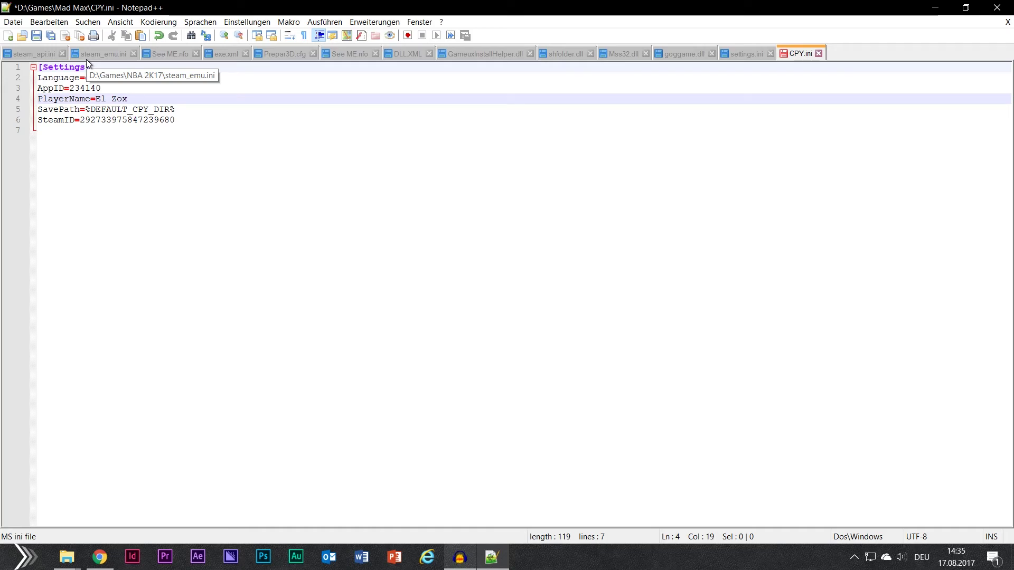
{"action": "key", "text": "BackSpace"}
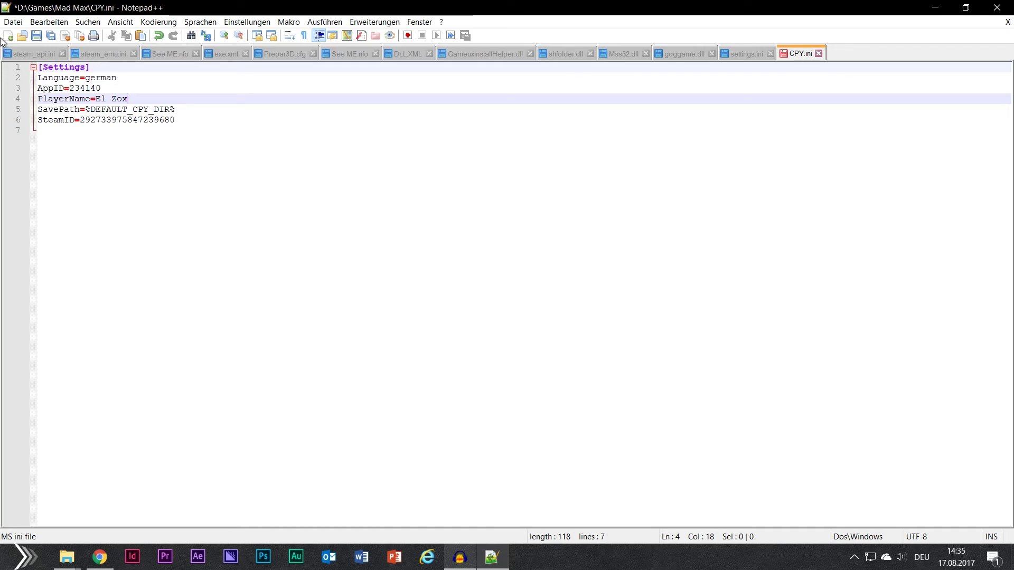
Save CPY.ini and return to the desktop by closing the editor and minimizing the Mad Max folder window.
{"action": "left_click", "coordinate": [13, 21]}
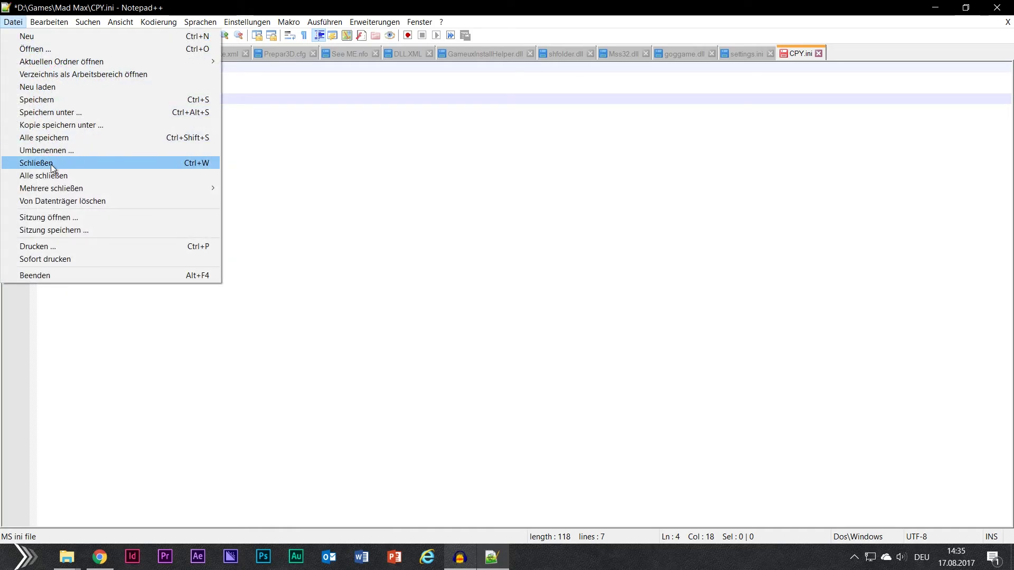
{"action": "left_click", "coordinate": [50, 99]}
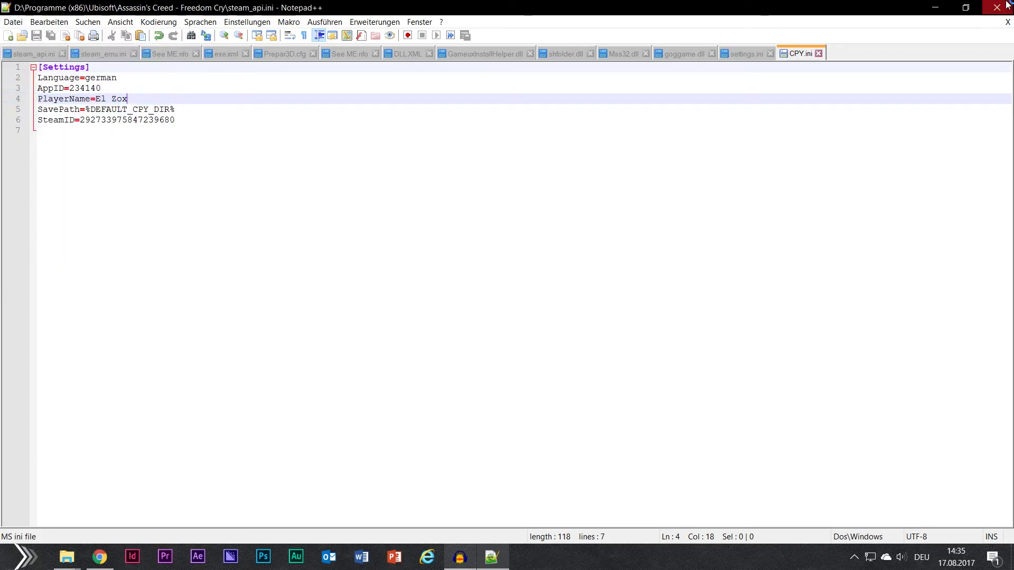
{"action": "left_click", "coordinate": [1008, 4]}
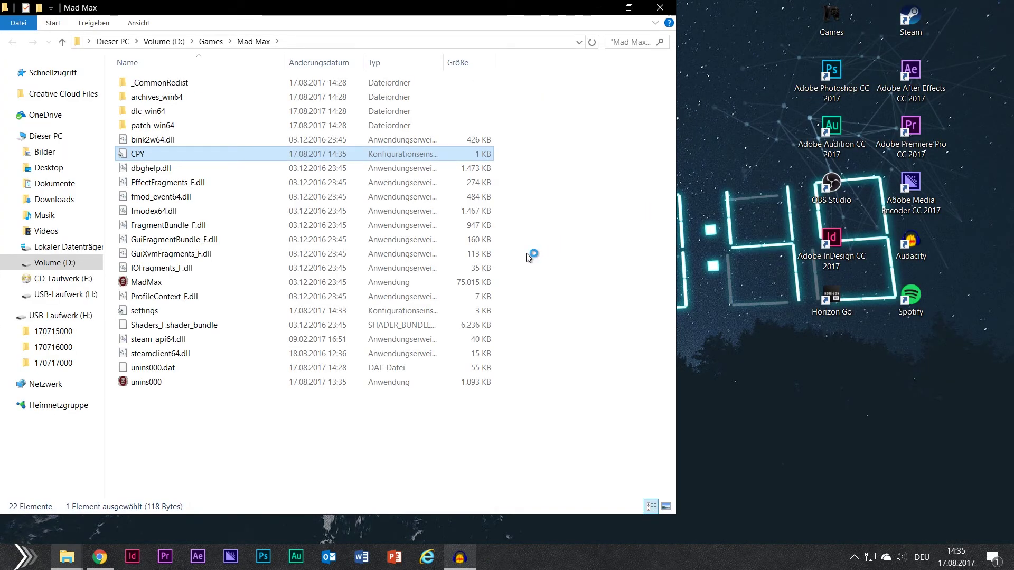
{"action": "left_click", "coordinate": [605, 15]}
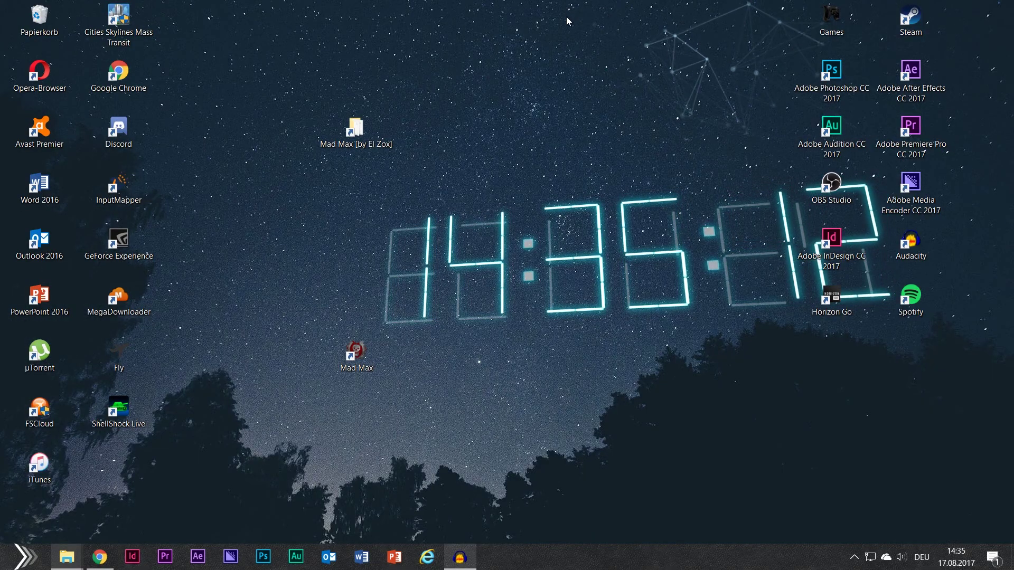